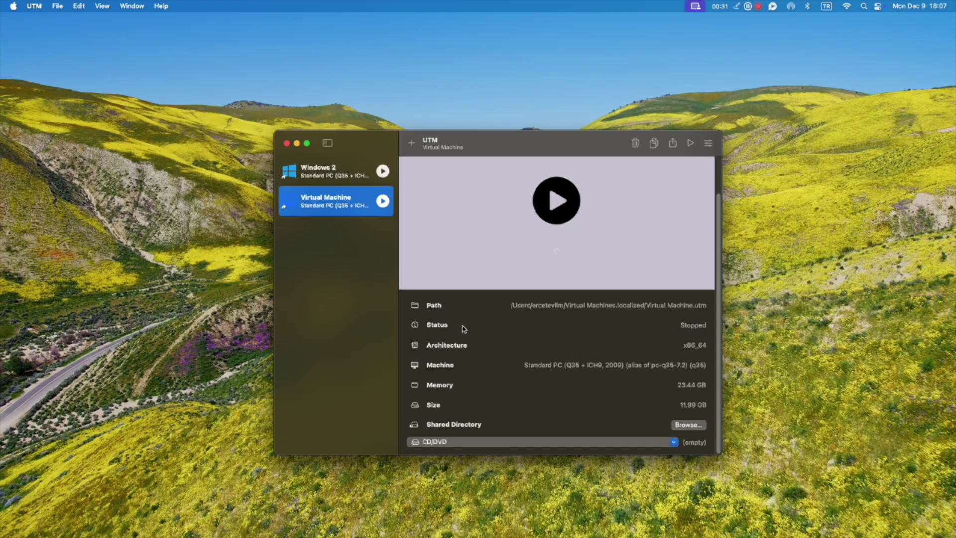
pyautogui.click(691, 328)
pyautogui.rightClick(337, 208)
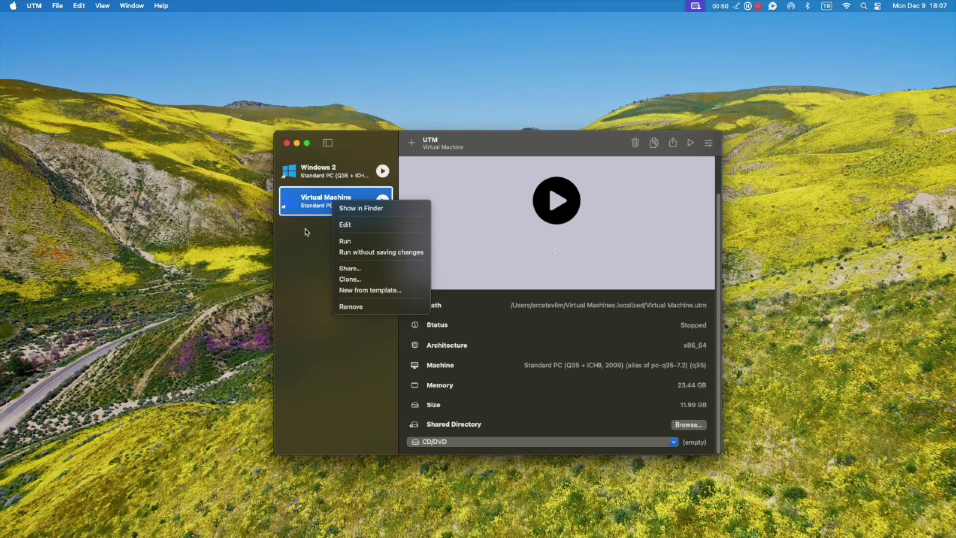
pyautogui.click(687, 335)
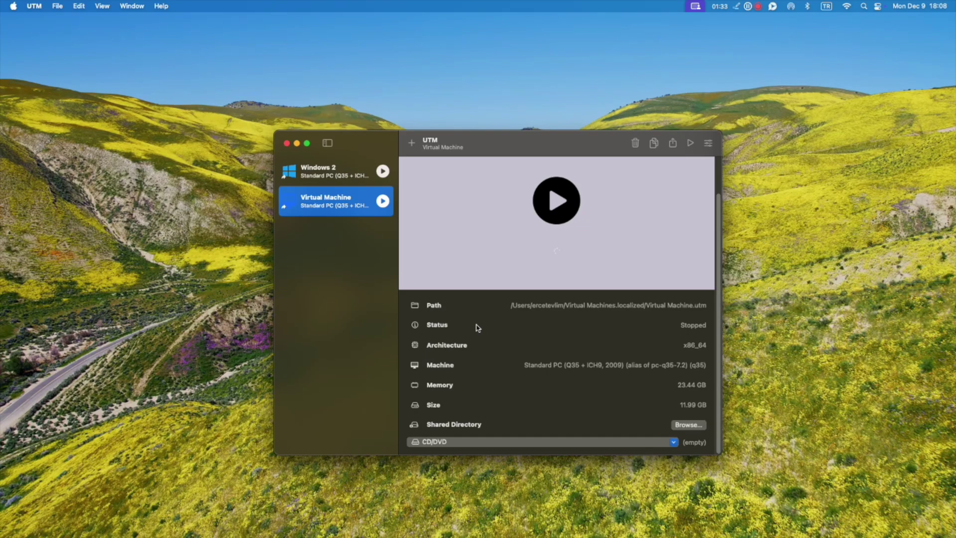
# Reveal the Virtual Machine entry's file in Finder and select Virtual Machine.utm
pyautogui.rightClick(347, 208)
pyautogui.click(359, 213)
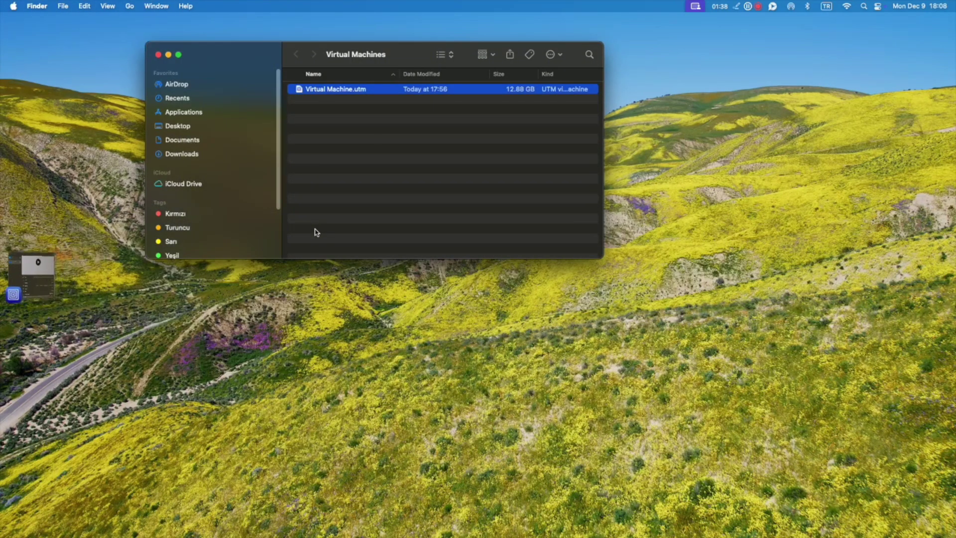
pyautogui.click(336, 116)
pyautogui.click(343, 94)
# Switch to System Settings and examine the storage usage of Macintosh HD
pyautogui.click(15, 6)
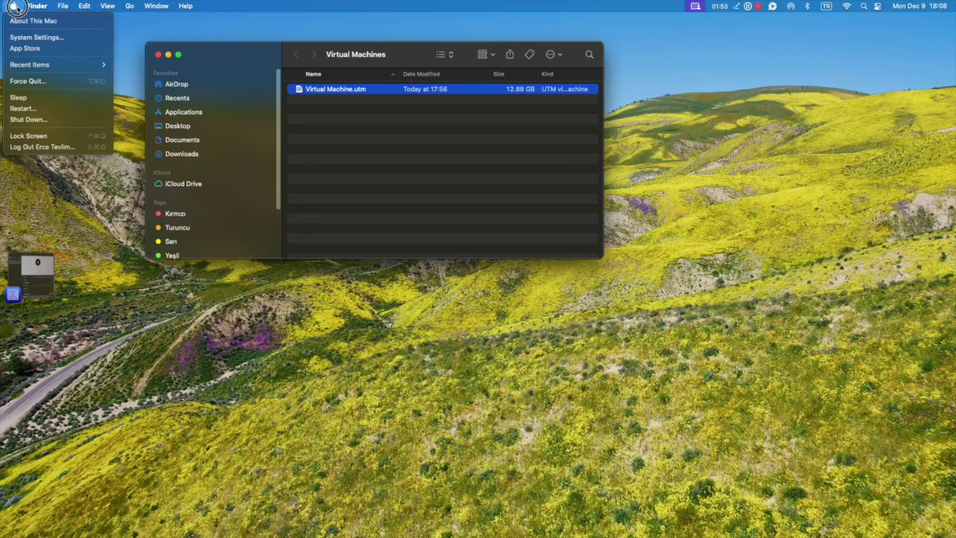
pyautogui.click(24, 37)
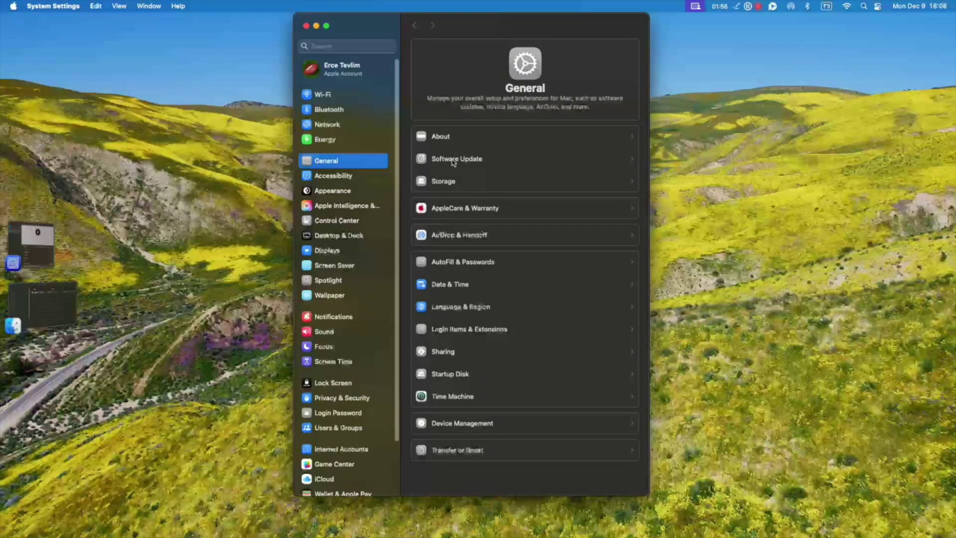
pyautogui.click(474, 182)
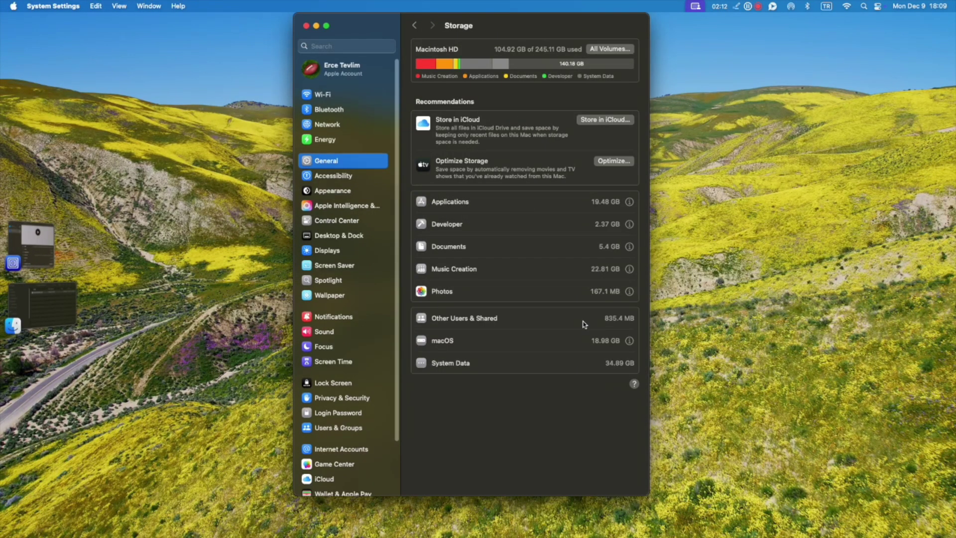
pyautogui.moveTo(549, 67)
pyautogui.click(316, 26)
# Return to Finder, open the 1 TB SSD drive in a separate window, and copy Virtual Machine.utm onto it
pyautogui.click(43, 264)
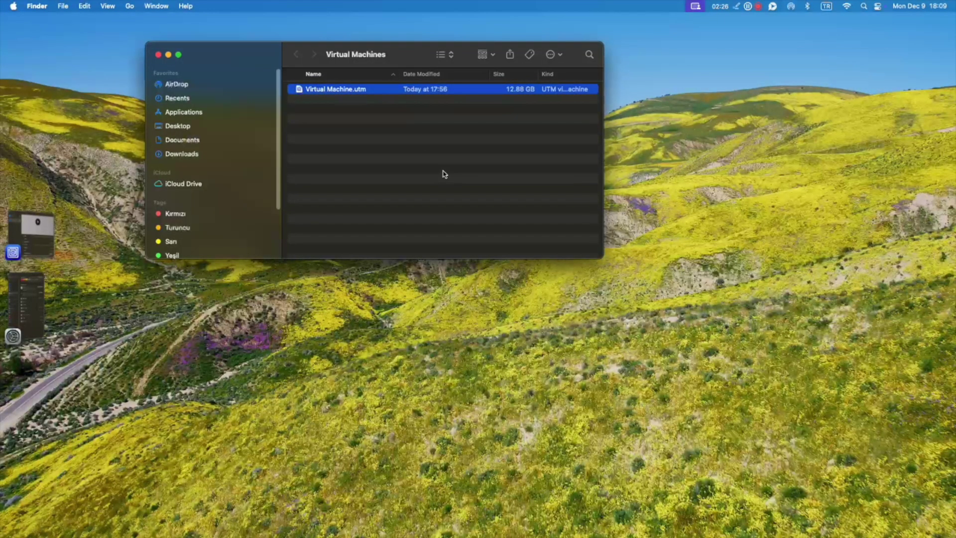
pyautogui.click(465, 158)
pyautogui.click(922, 80)
pyautogui.doubleClick(924, 34)
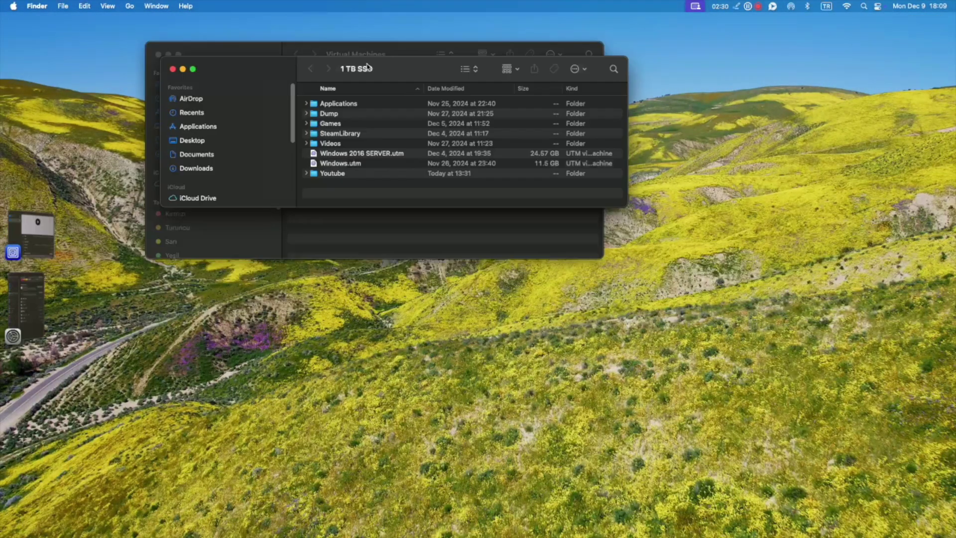
pyautogui.moveTo(339, 69); pyautogui.dragTo(435, 305)
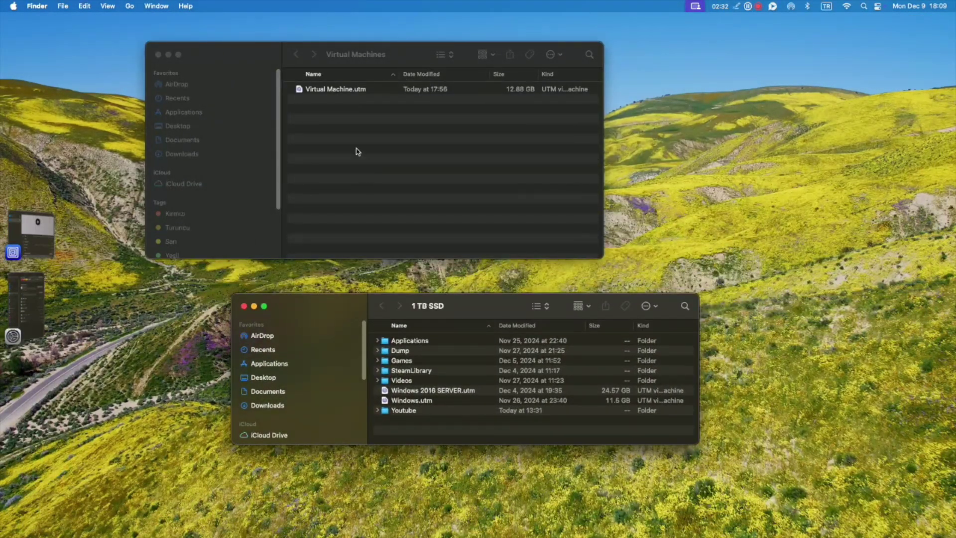
pyautogui.moveTo(323, 93); pyautogui.dragTo(437, 427)
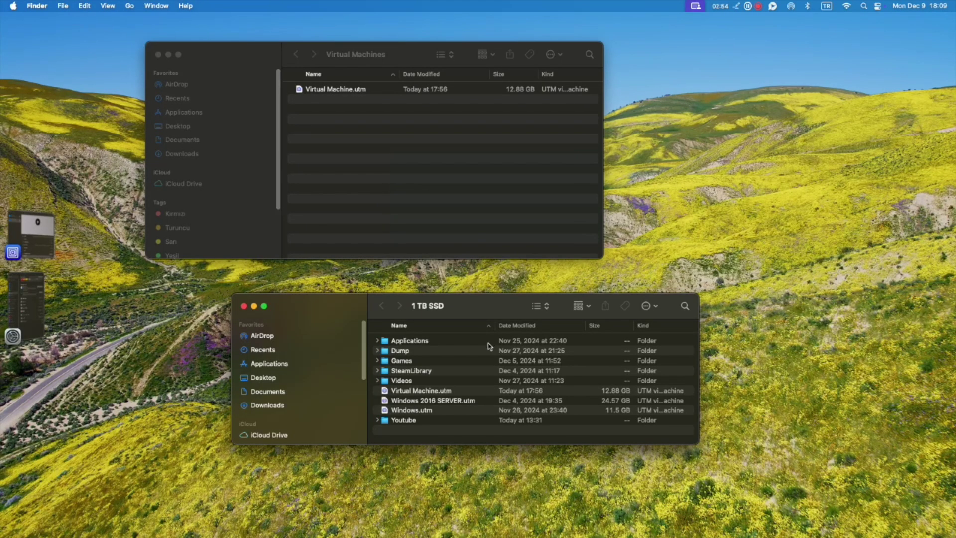
# Delete the original Virtual Machine.utm from the Virtual Machines folder by trashing it and emptying the Trash, and close both Finder windows
pyautogui.click(392, 162)
pyautogui.click(336, 90)
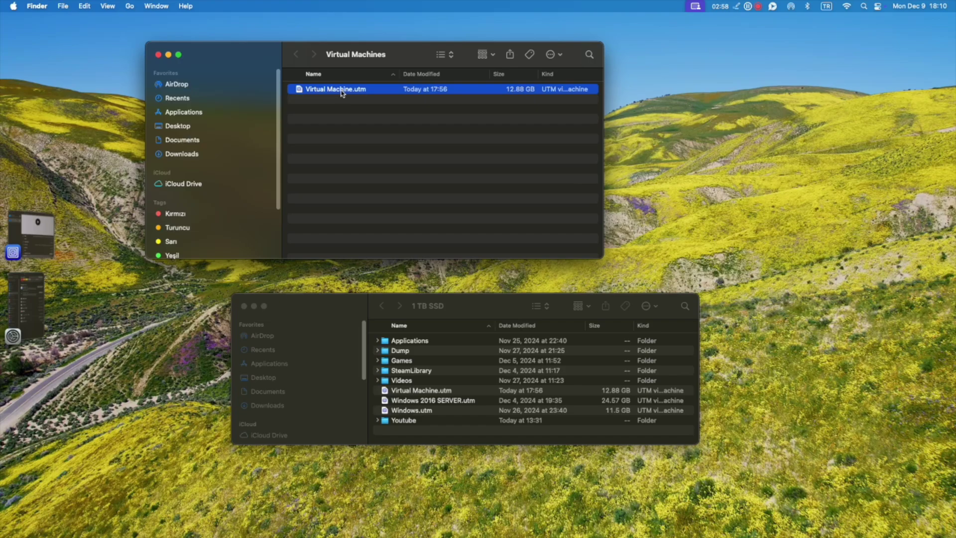
pyautogui.moveTo(343, 94); pyautogui.dragTo(708, 515)
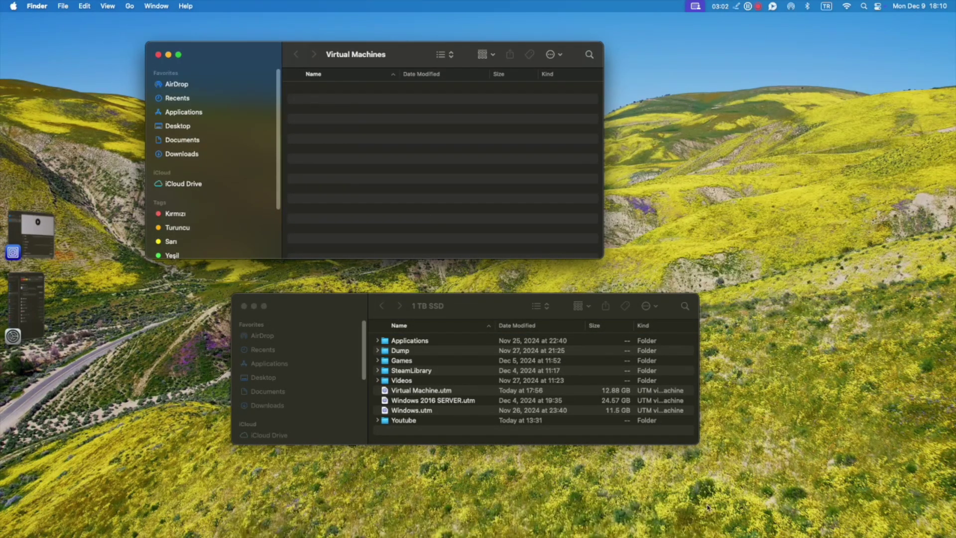
pyautogui.rightClick(706, 516)
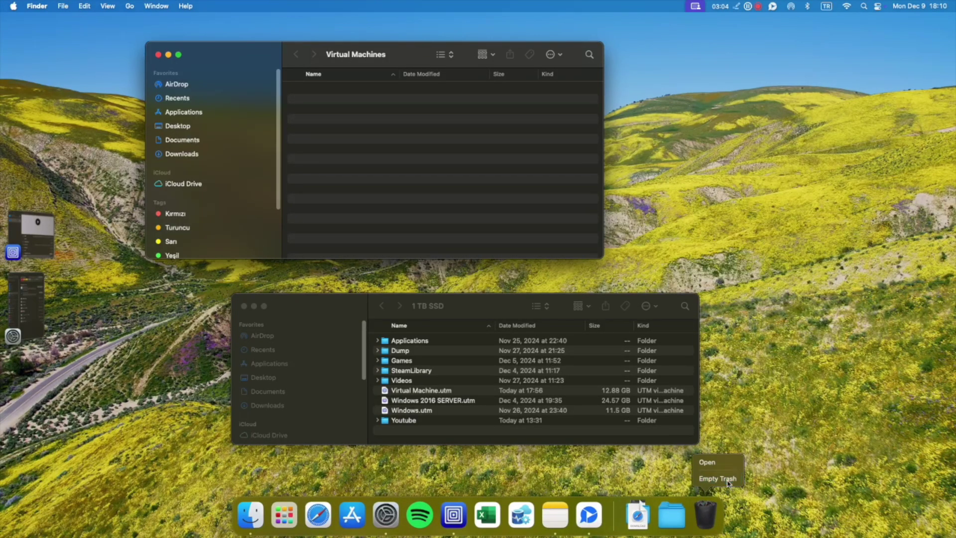
pyautogui.click(729, 479)
pyautogui.click(523, 217)
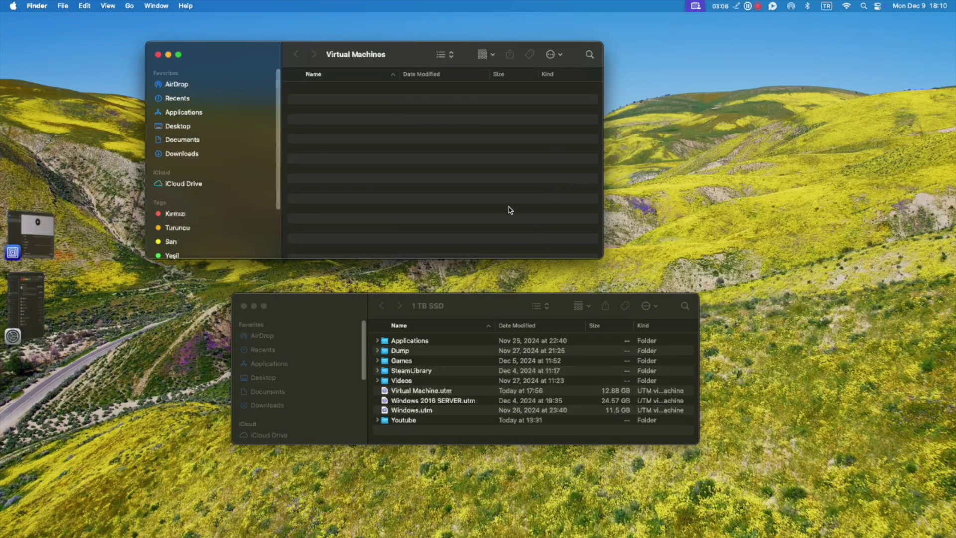
pyautogui.click(244, 306)
pyautogui.click(157, 55)
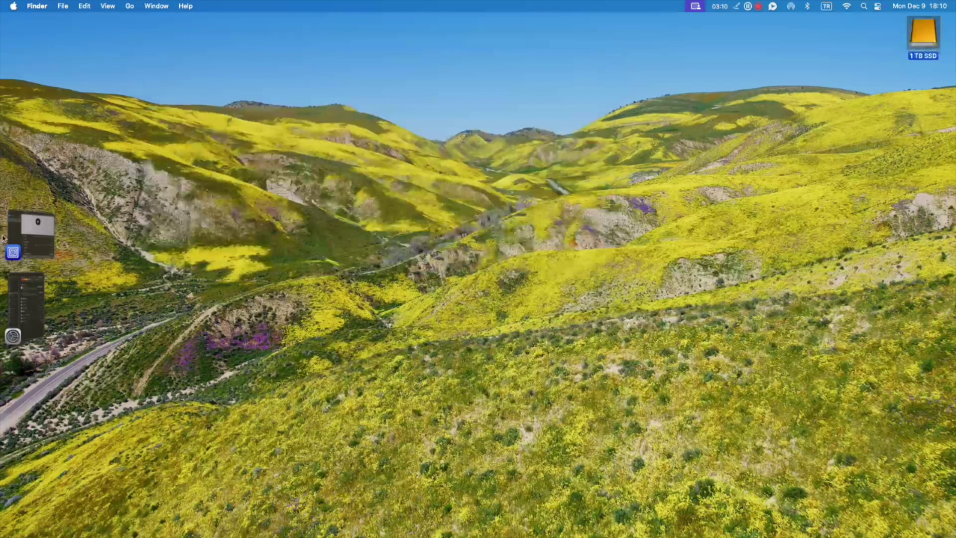
# Switch to UTM and try to run the existing Virtual Machine entry, dismissing the resulting dialog
pyautogui.click(30, 235)
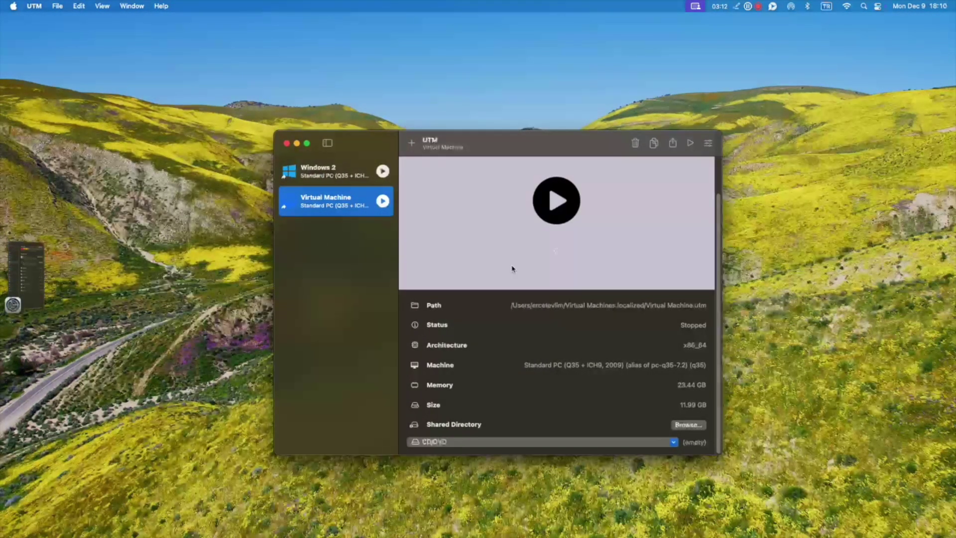
pyautogui.rightClick(336, 206)
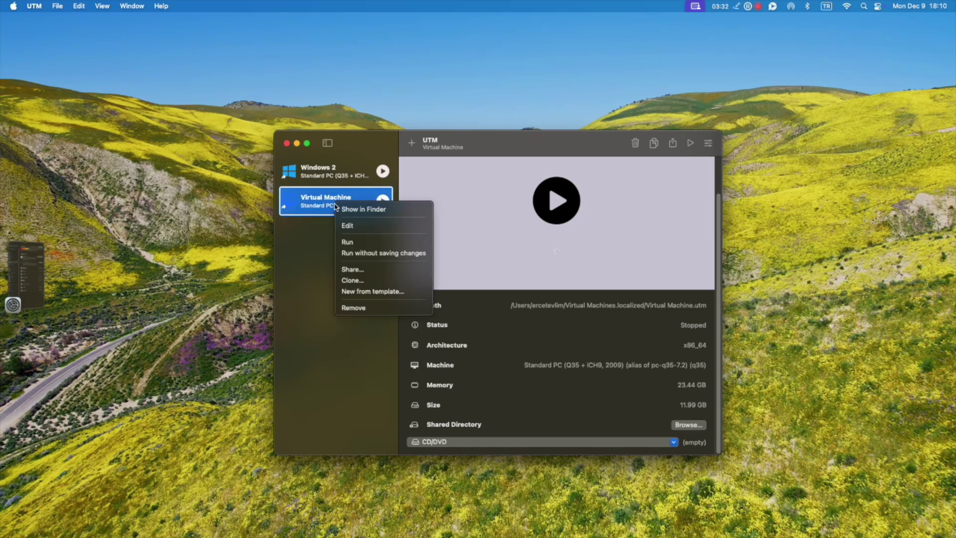
pyautogui.click(354, 242)
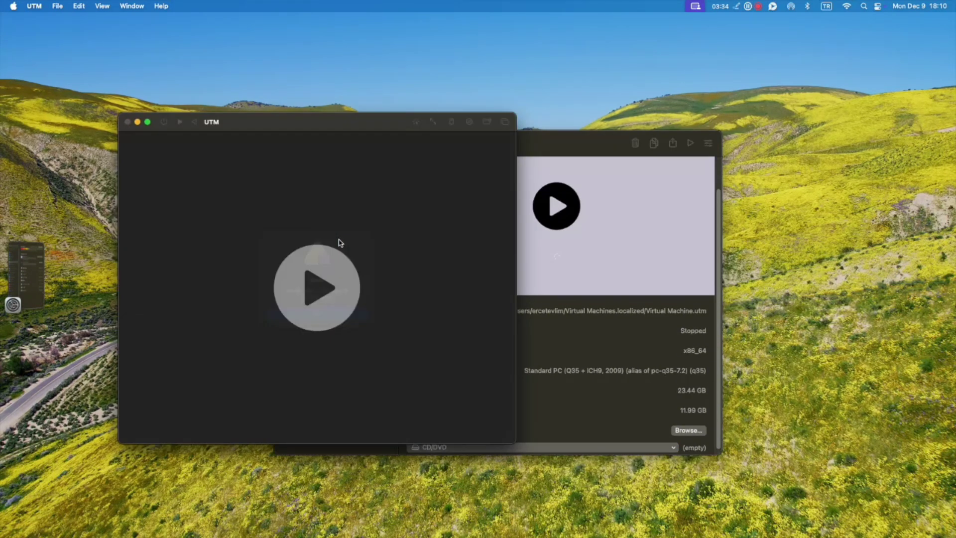
pyautogui.click(334, 314)
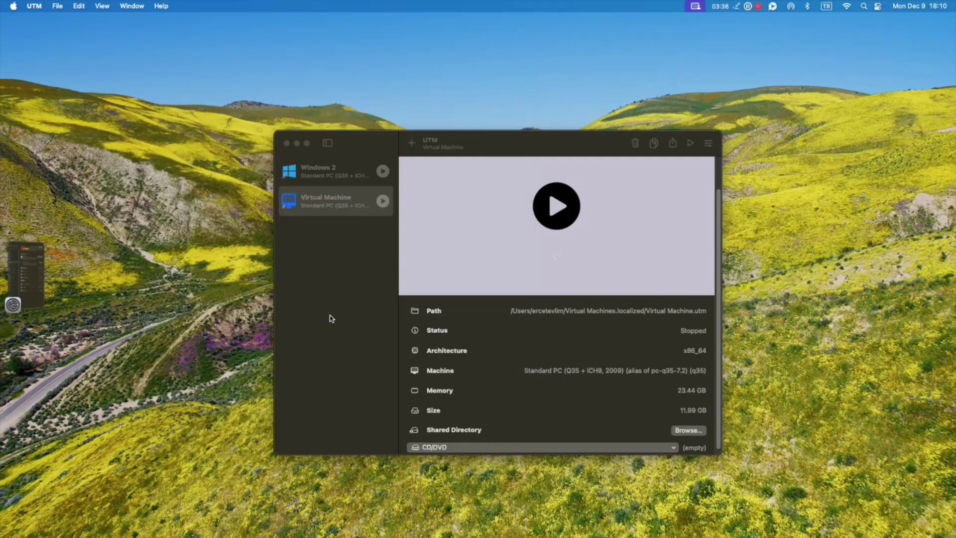
# Remove the old Virtual Machine shortcut from the virtual machine list
pyautogui.rightClick(335, 205)
pyautogui.click(327, 208)
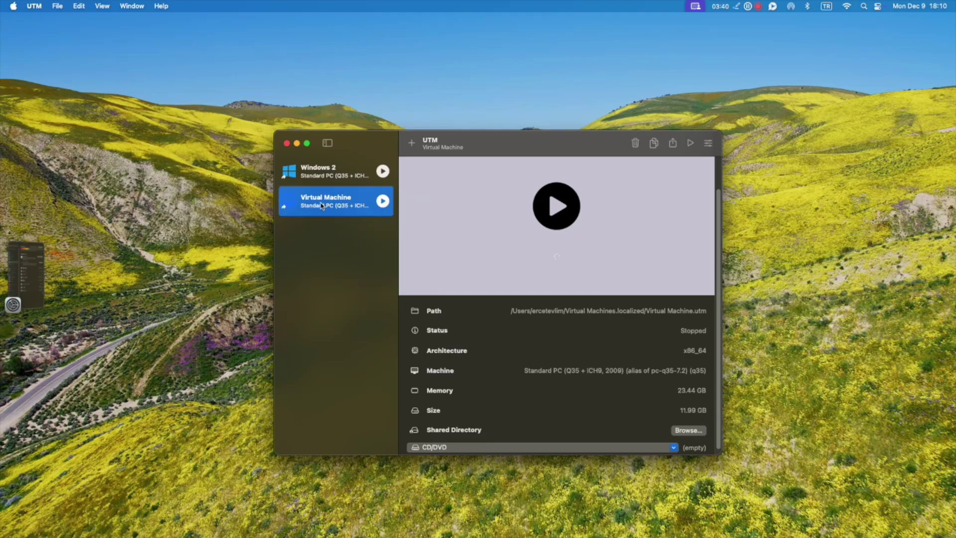
pyautogui.rightClick(352, 206)
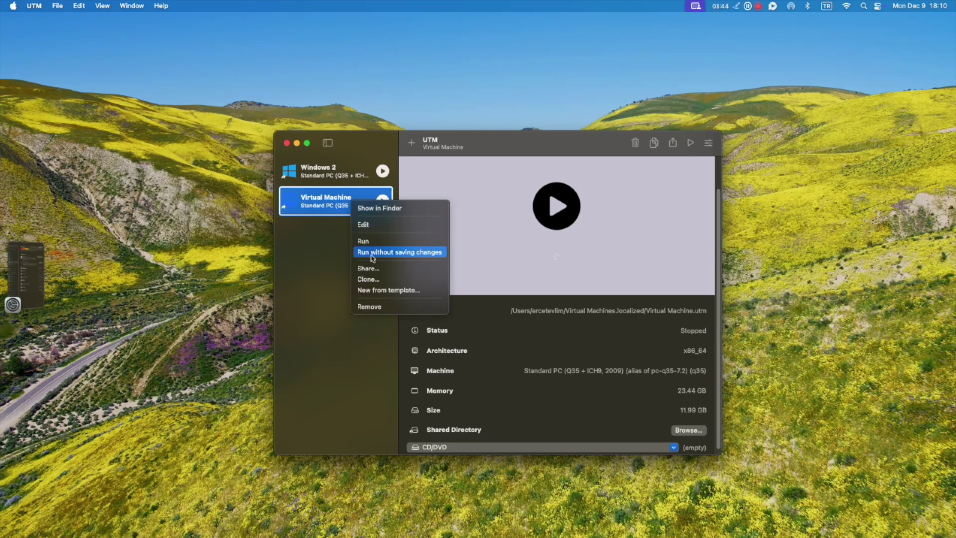
pyautogui.click(370, 306)
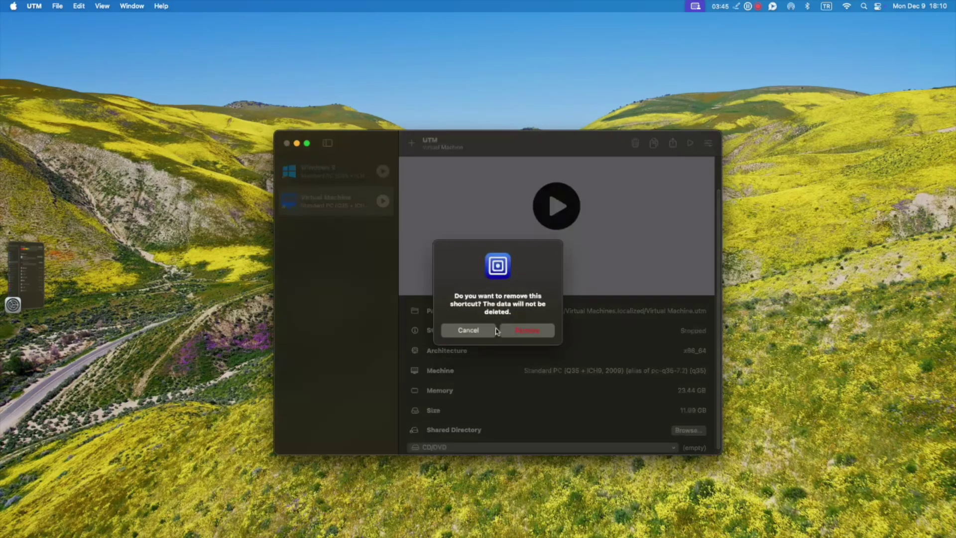
pyautogui.click(530, 335)
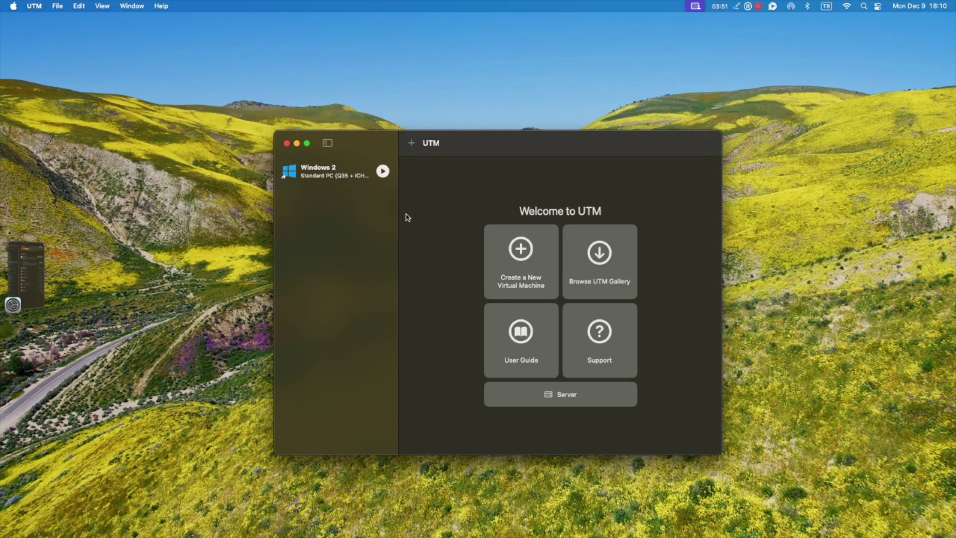
# Add an existing virtual machine by opening Virtual Machine.utm from the 1 TB SSD drive
pyautogui.click(412, 143)
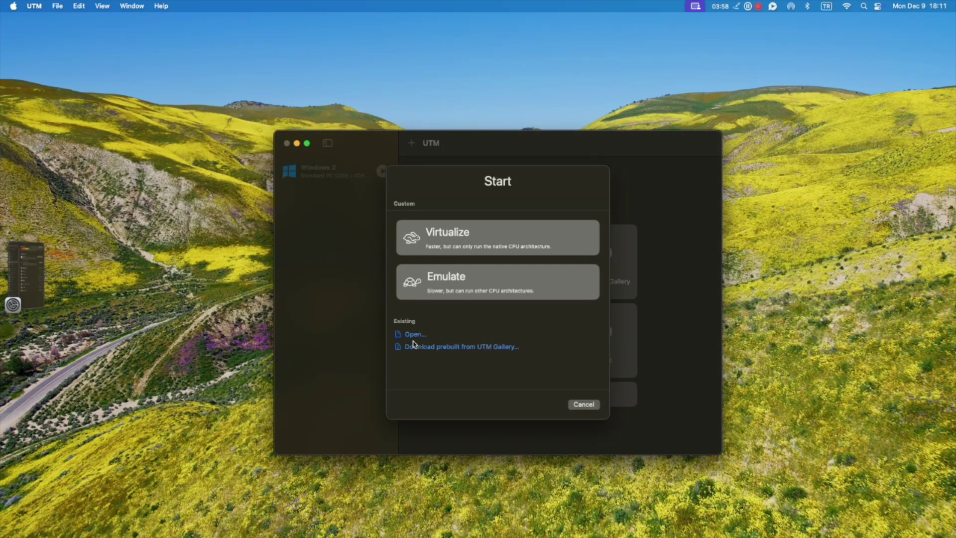
pyautogui.click(414, 335)
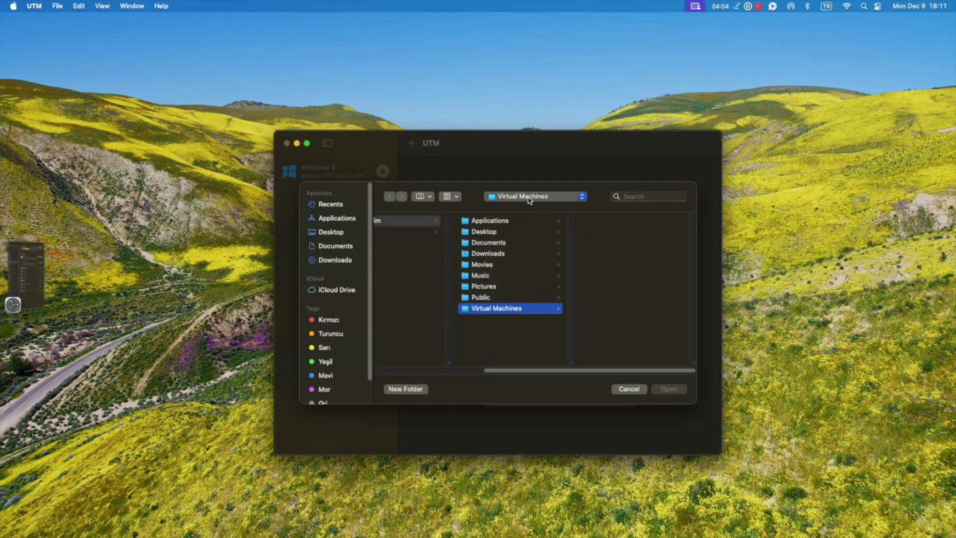
pyautogui.click(529, 198)
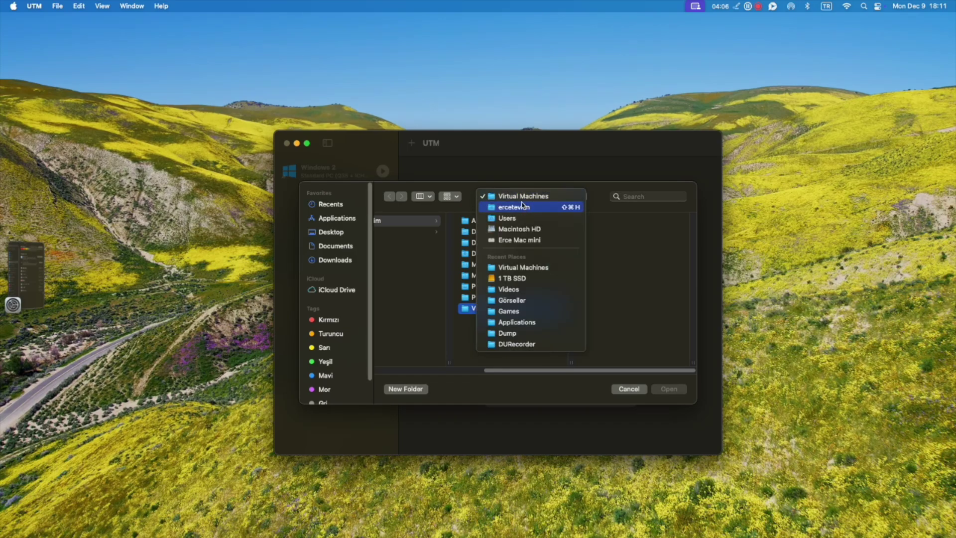
pyautogui.click(523, 197)
pyautogui.click(523, 197)
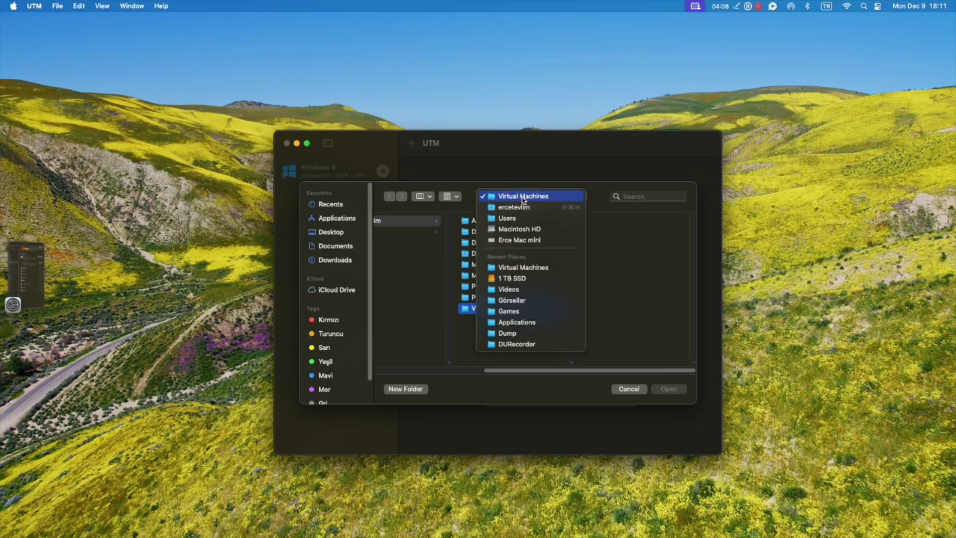
pyautogui.click(513, 278)
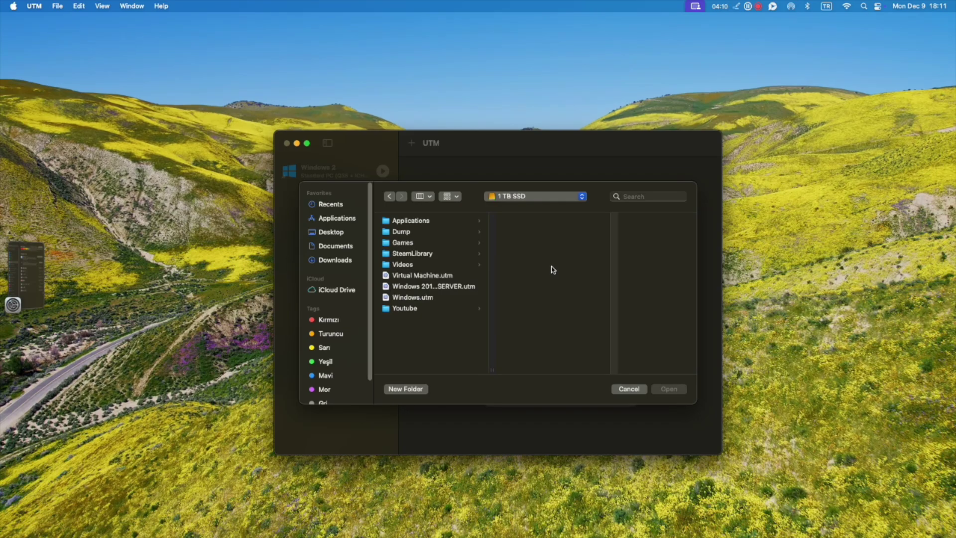
pyautogui.click(417, 277)
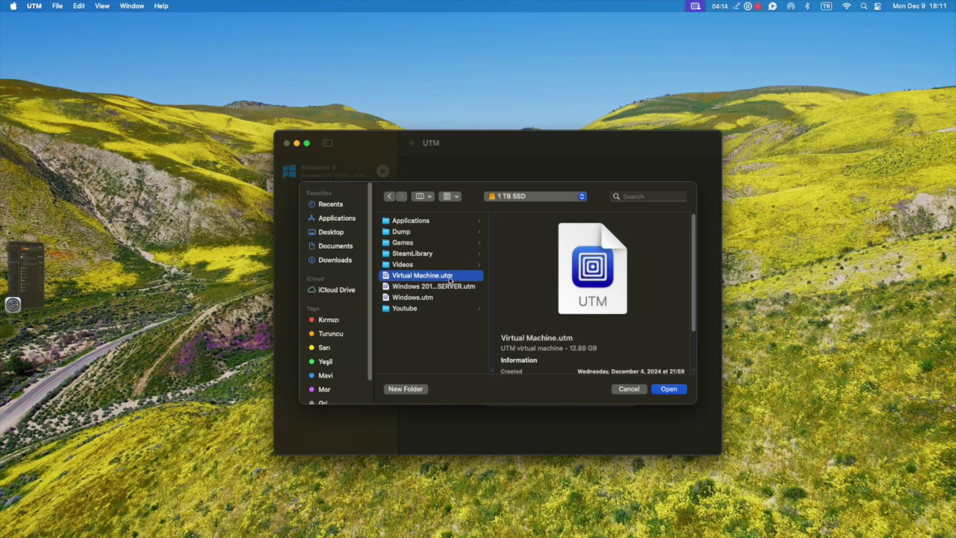
pyautogui.click(678, 392)
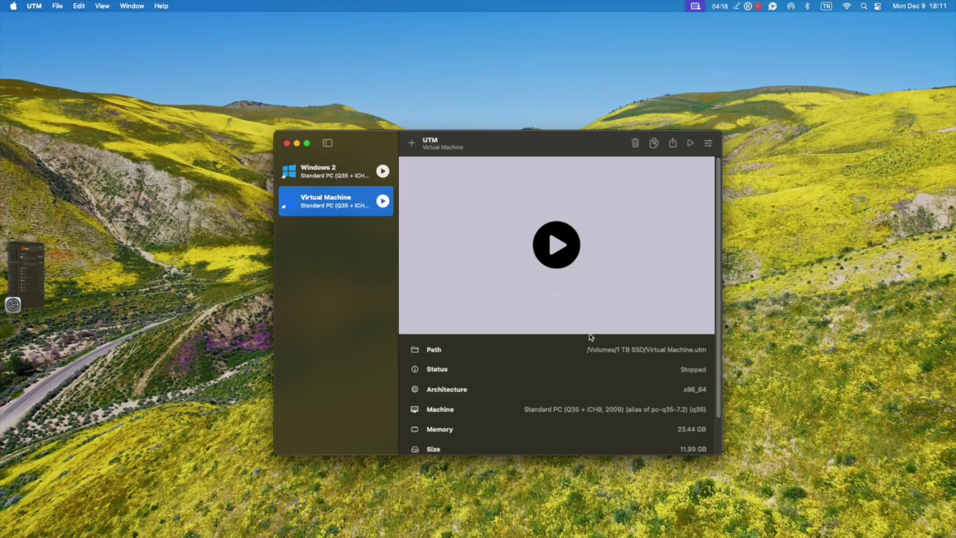
# Review the re-added Virtual Machine's details, run it from the SSD, and reposition its display window
pyautogui.scroll(-2, 574, 359)
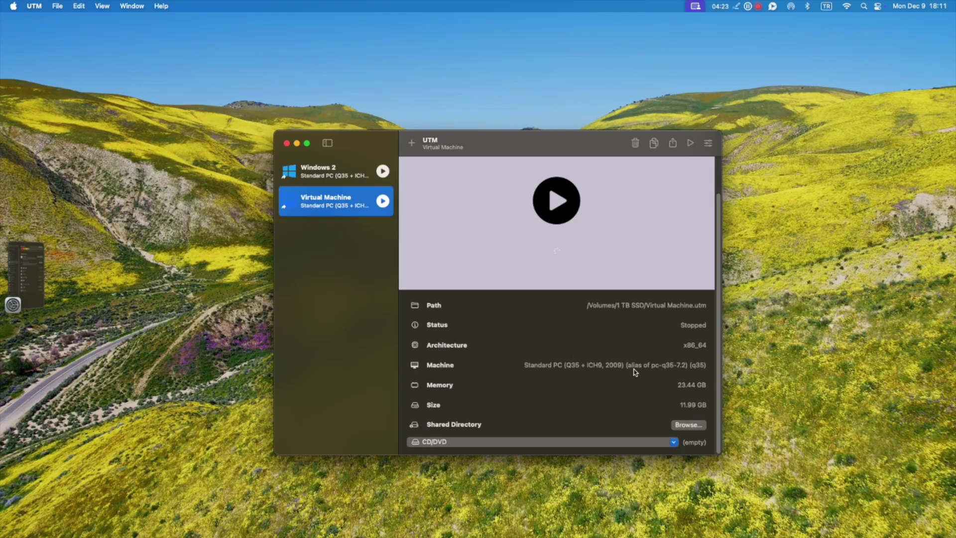
pyautogui.scroll(2, 572, 353)
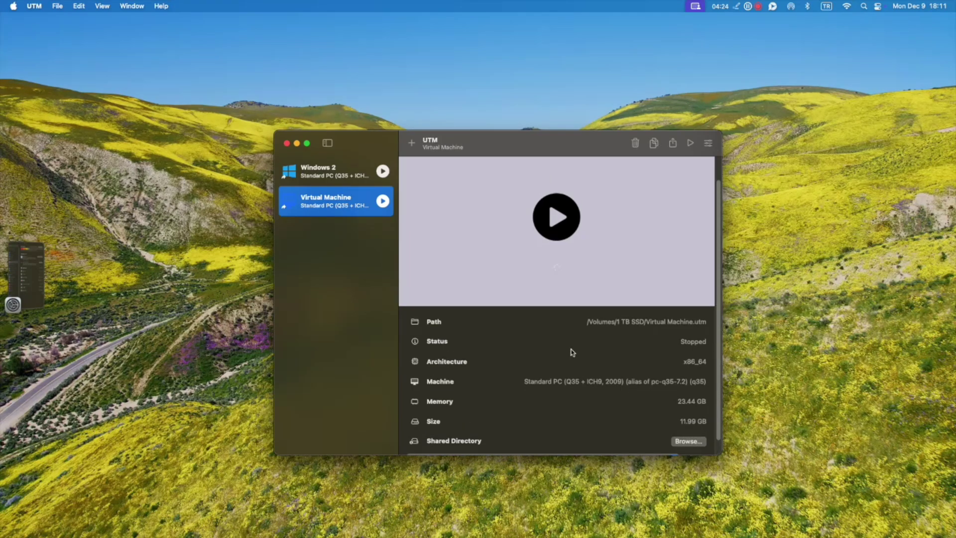
pyautogui.rightClick(331, 203)
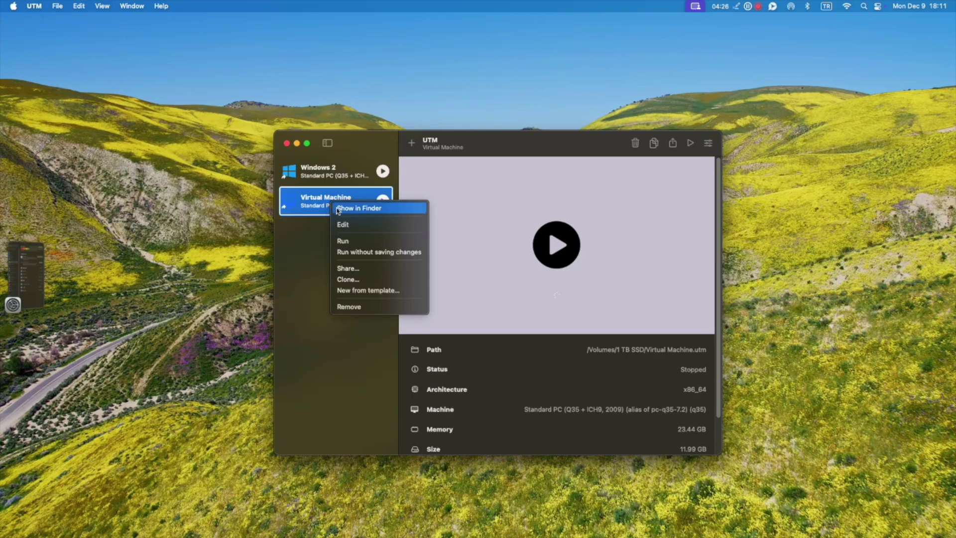
pyautogui.click(351, 241)
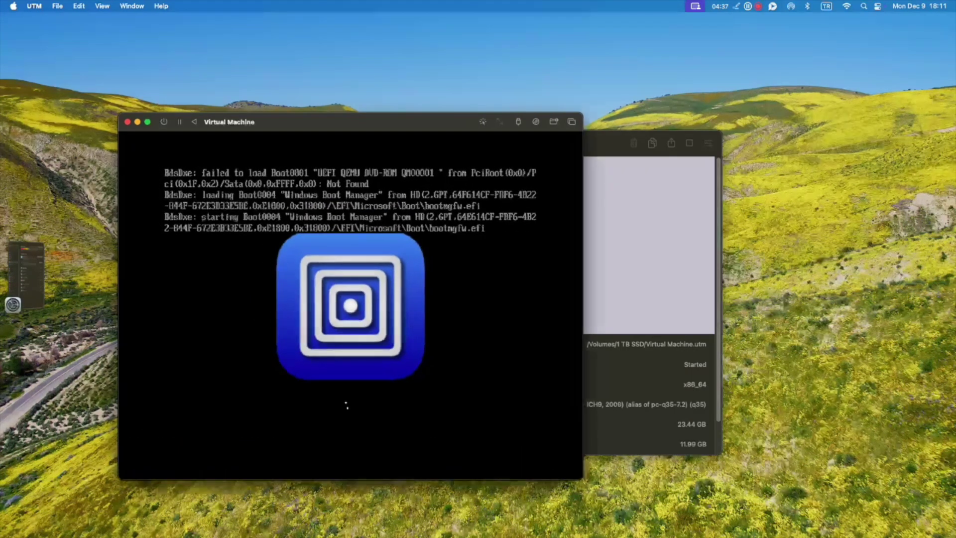
pyautogui.moveTo(461, 120); pyautogui.dragTo(620, 103)
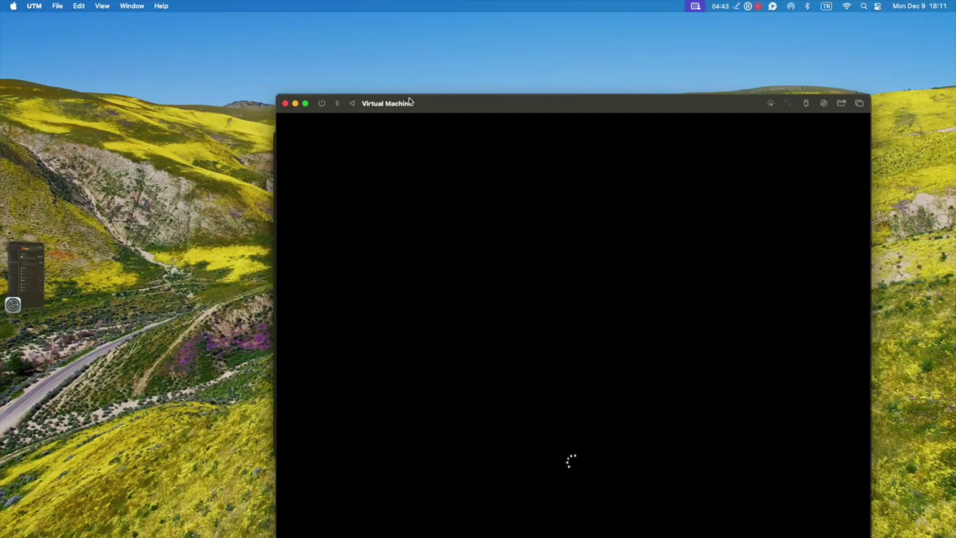
# Bring the booted Windows virtual machine from its lock screen to the Administrator sign-in, and close its display window to shut it down
pyautogui.moveTo(429, 106); pyautogui.dragTo(401, 67)
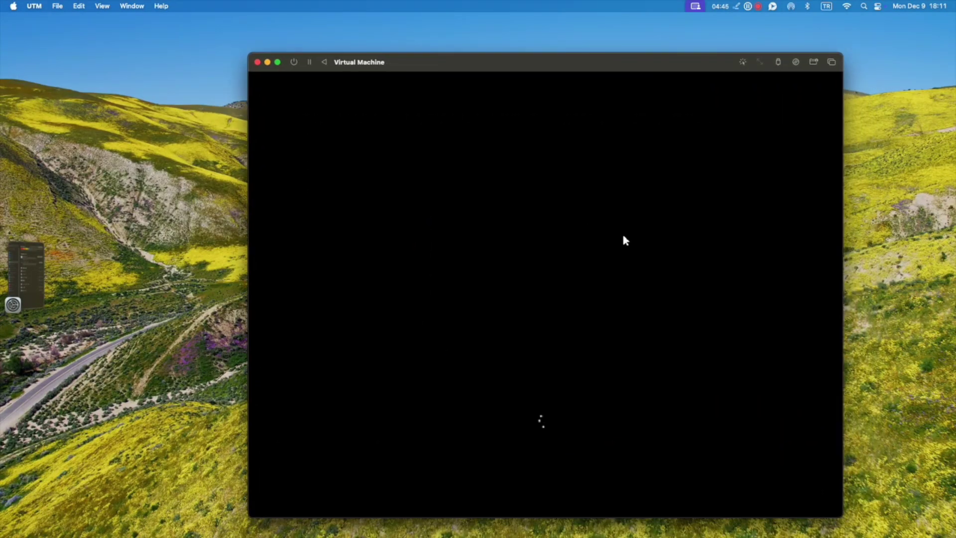
pyautogui.click(646, 241)
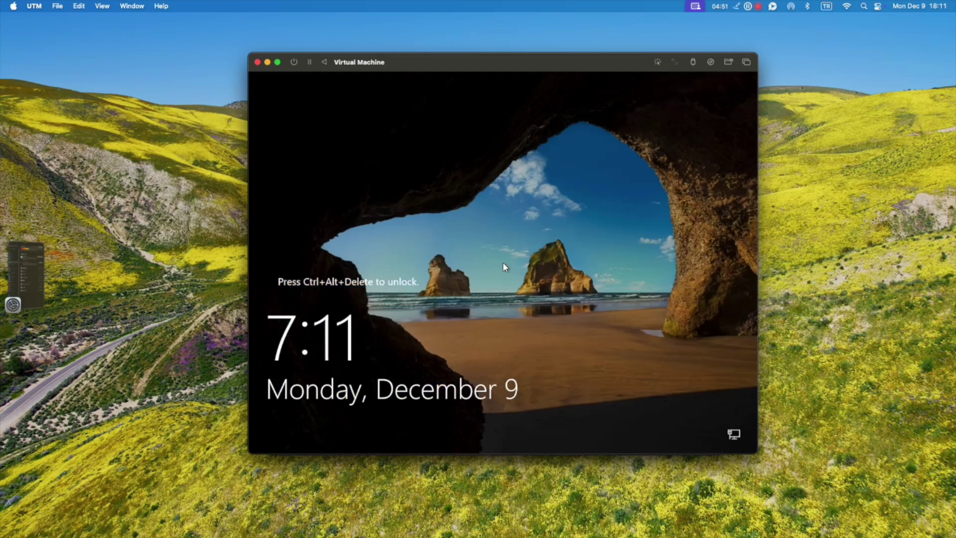
pyautogui.click(601, 230)
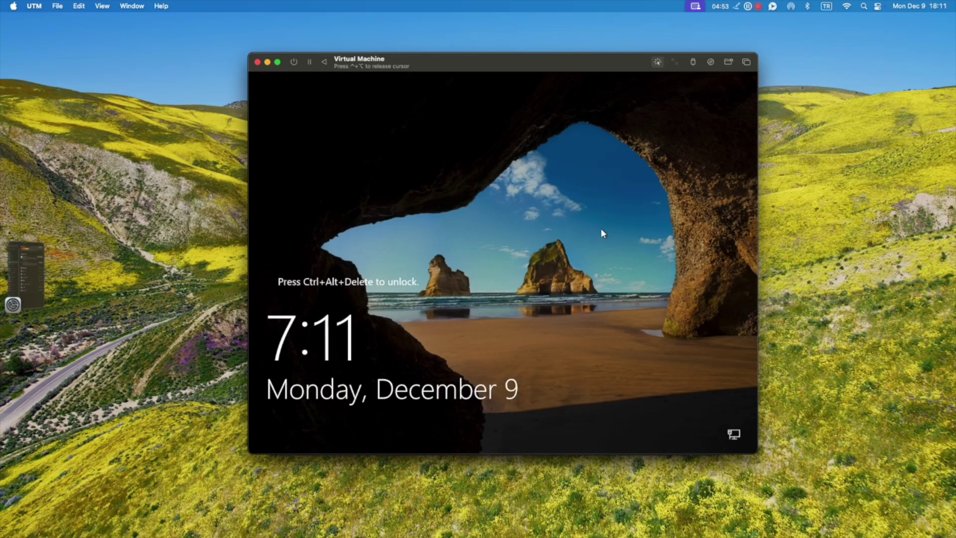
pyautogui.hotkey('ctrl', 'alt', 'Delete')
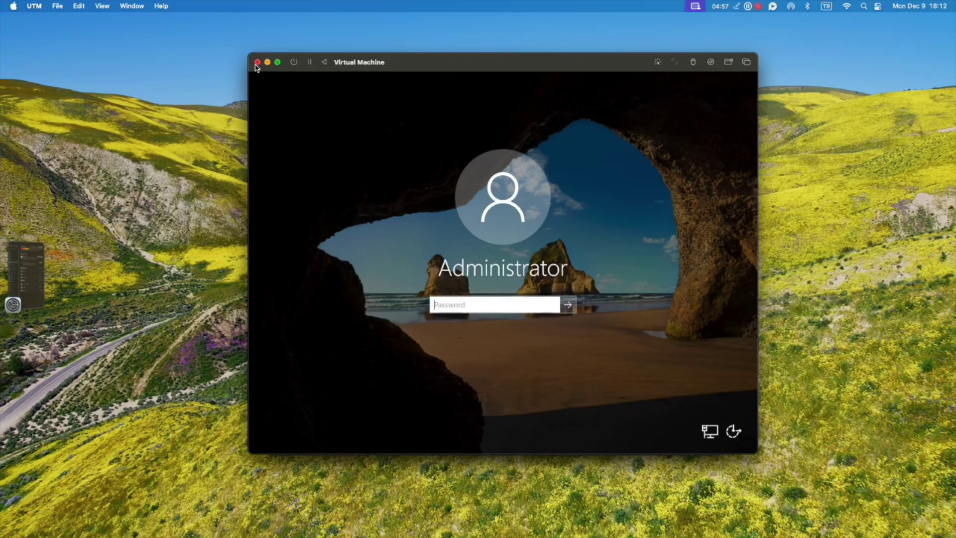
pyautogui.click(257, 62)
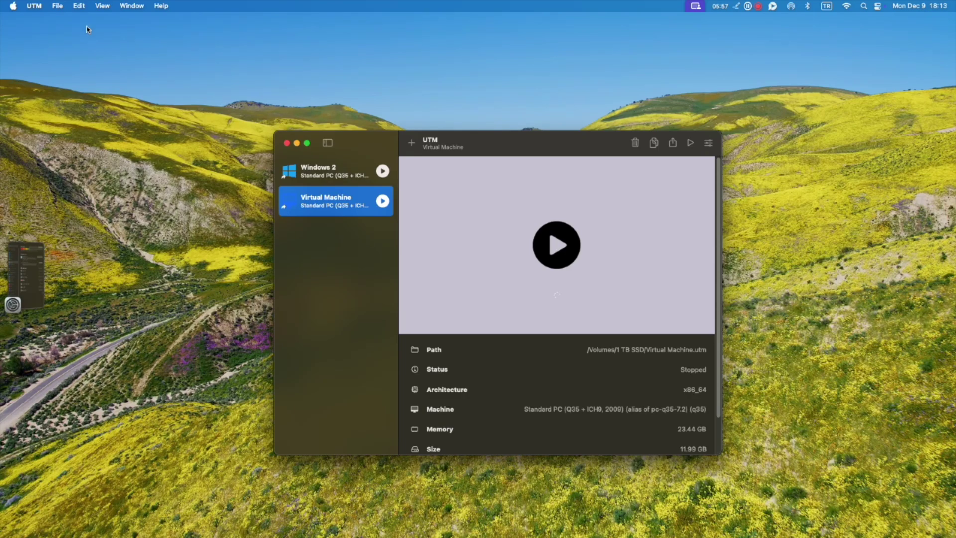
# Switch to System Settings, check the used and available space on Macintosh HD in the storage overview, and minimize the window
pyautogui.click(14, 6)
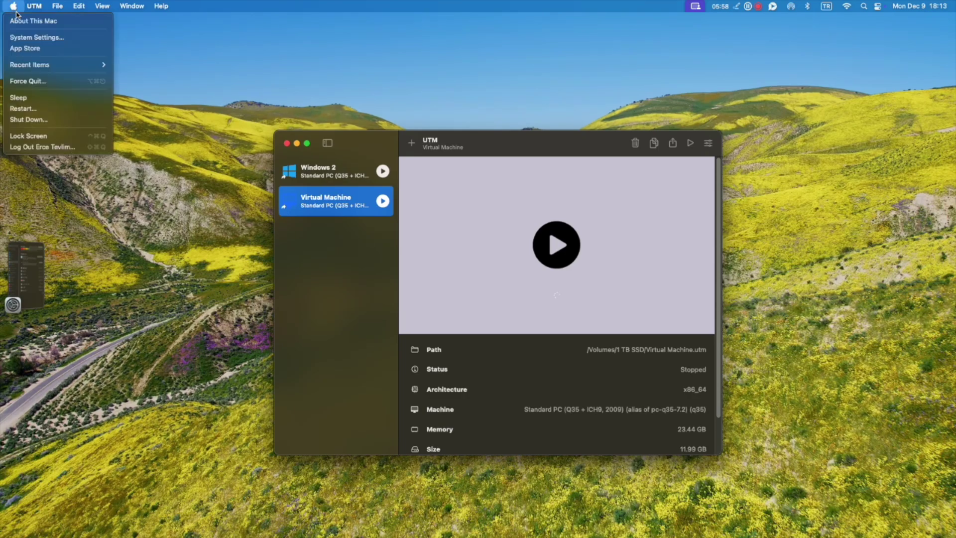
pyautogui.click(30, 37)
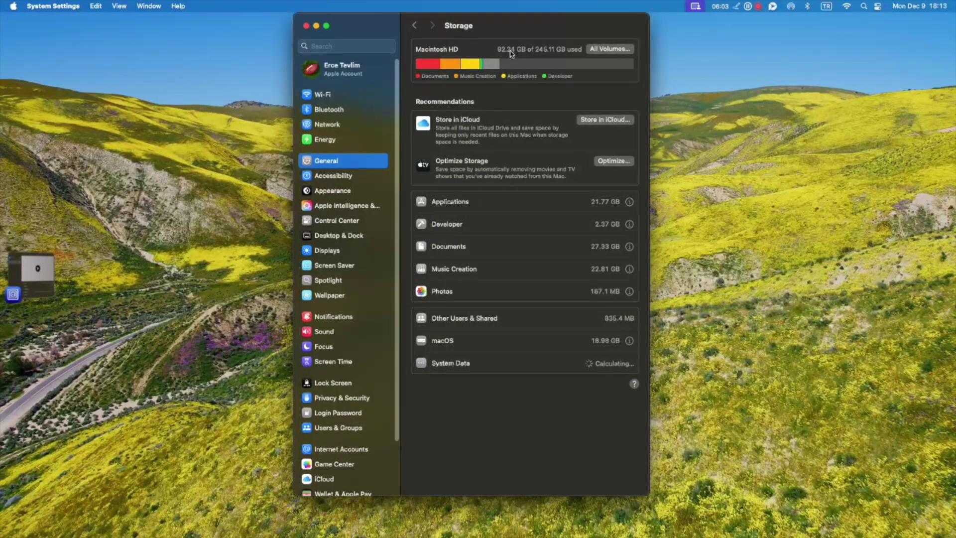
pyautogui.moveTo(502, 66)
pyautogui.moveTo(566, 65)
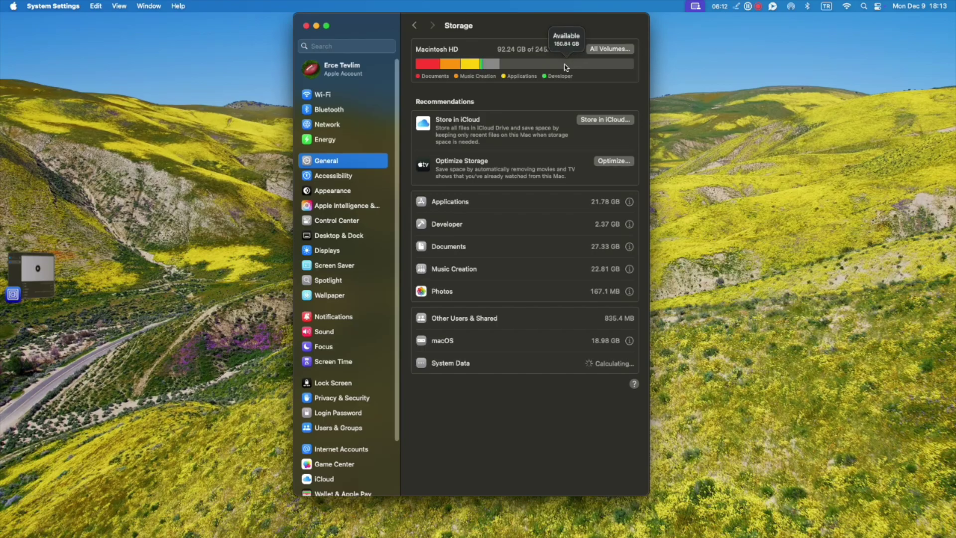
pyautogui.click(316, 25)
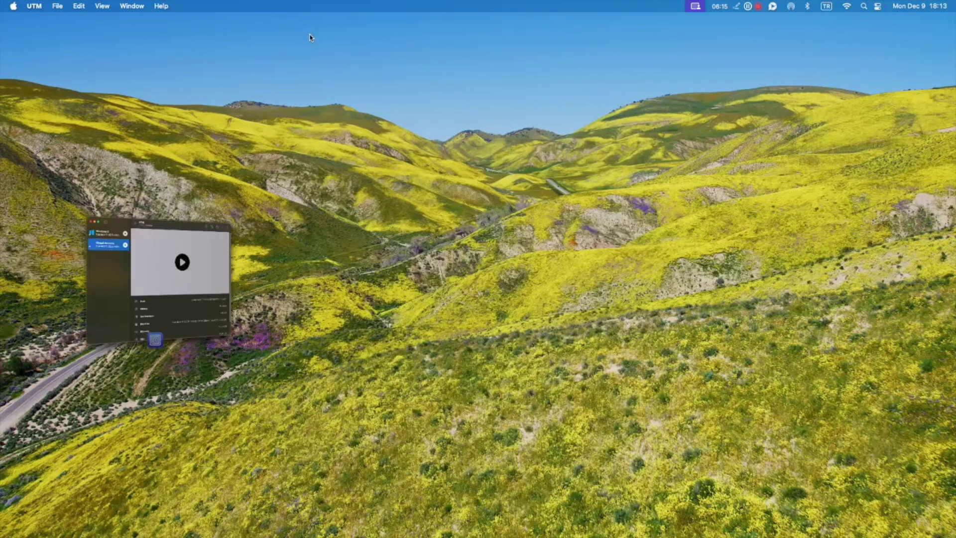